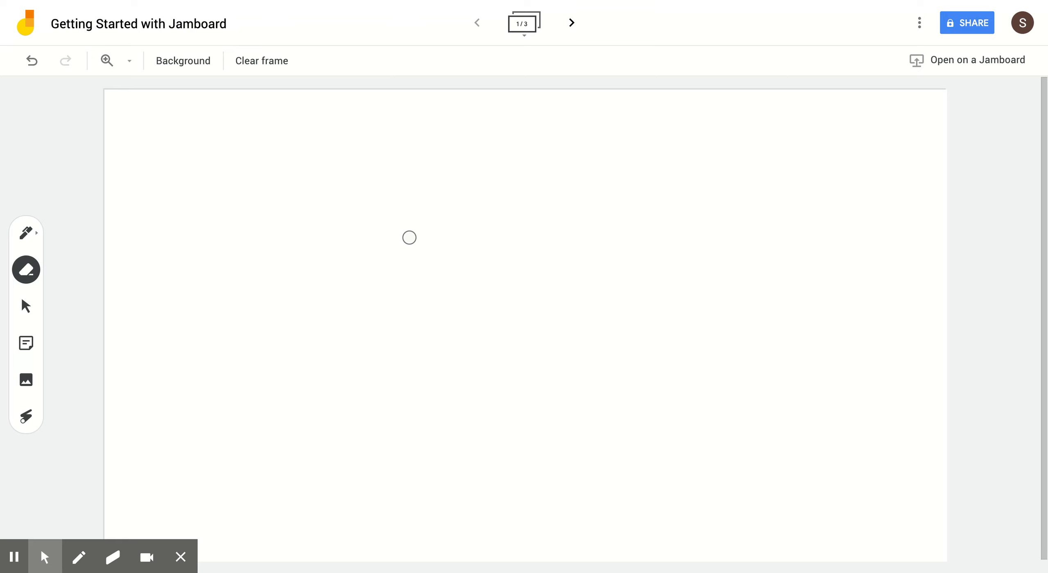
Try the dotted, square-grid and grey backgrounds on the first frame, then restore the plain white background
left_click(173, 67)
left_click(195, 96)
left_click(189, 66)
left_click(240, 93)
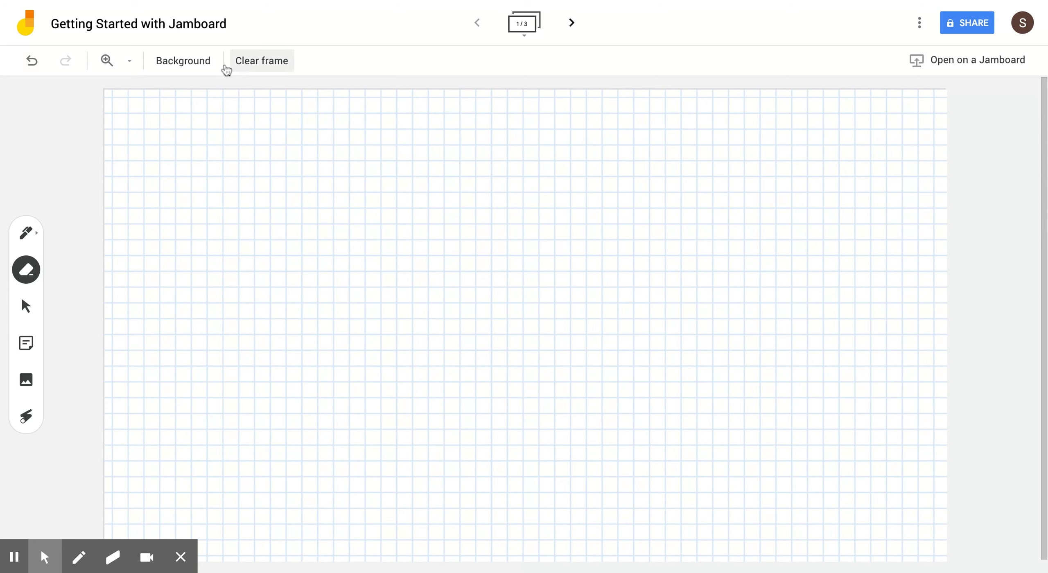
left_click(196, 64)
left_click(262, 93)
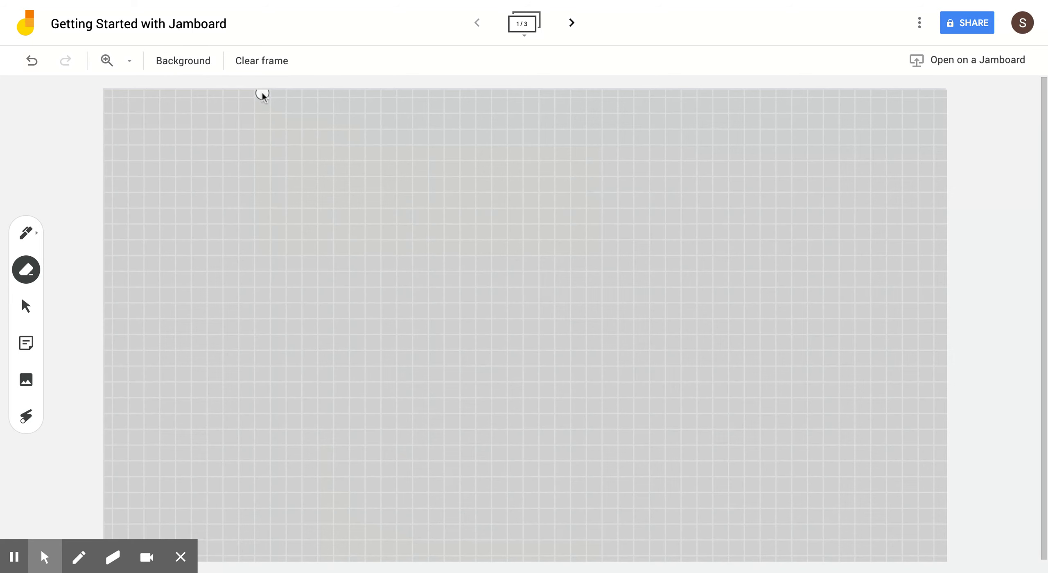
left_click(192, 67)
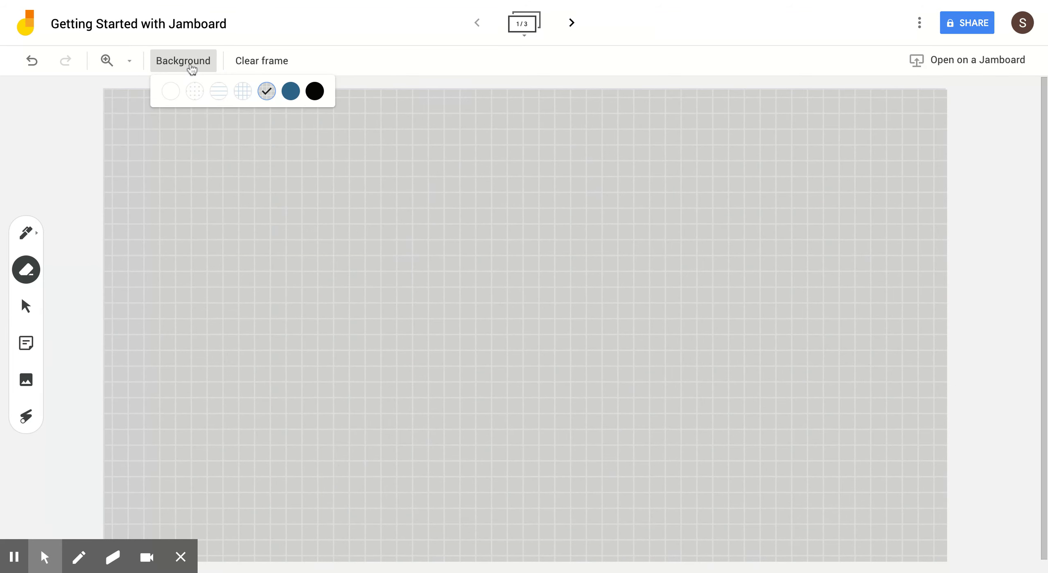
left_click(171, 91)
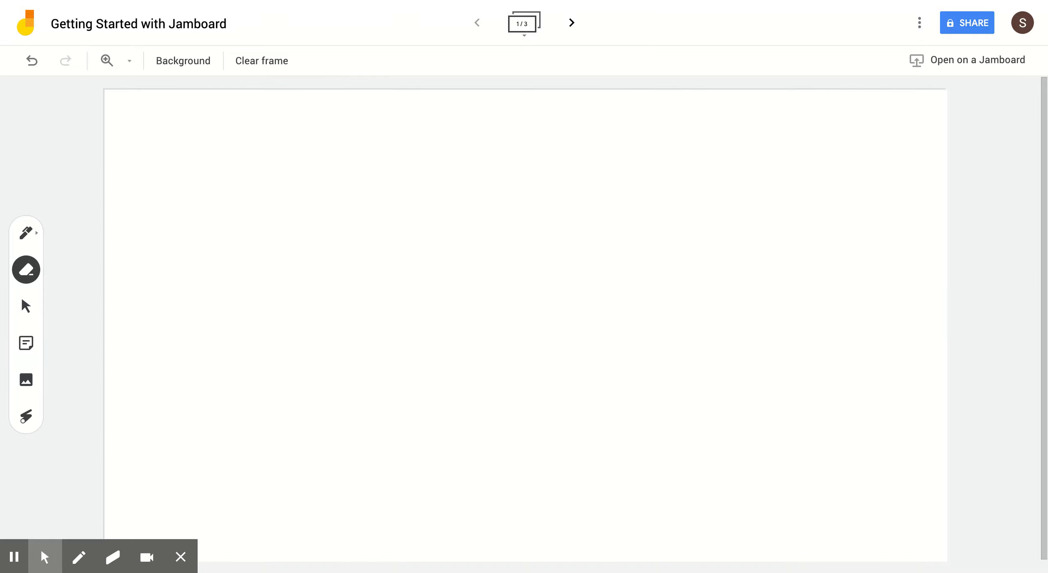
Draw a looping black pen stroke and a curled red marker stroke beside it in the upper part of the frame
left_click(31, 240)
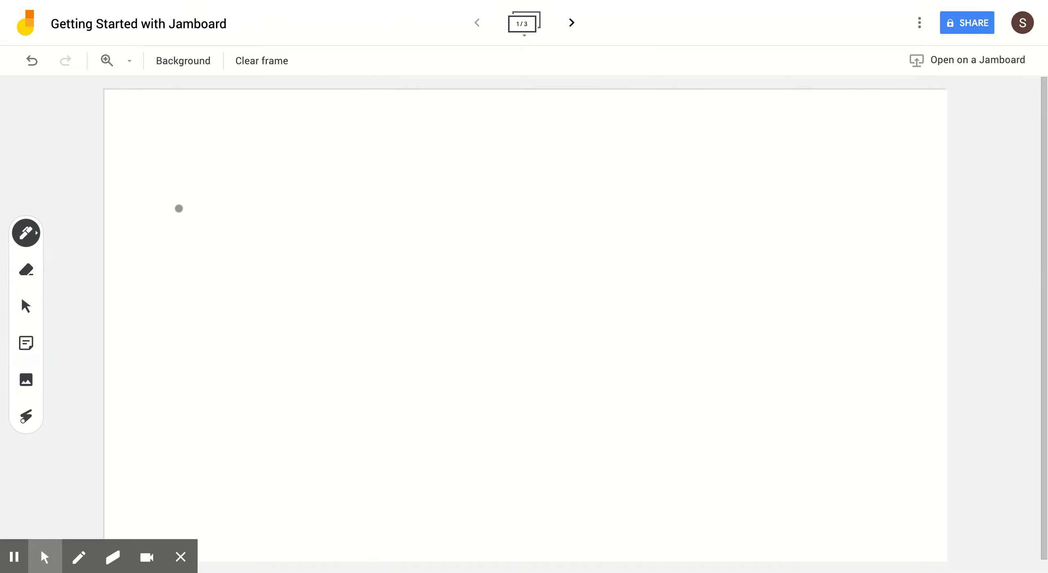
mouse_move(182, 157)
left_mouse_down()
mouse_move(281, 223)
mouse_move(338, 146)
left_mouse_up()
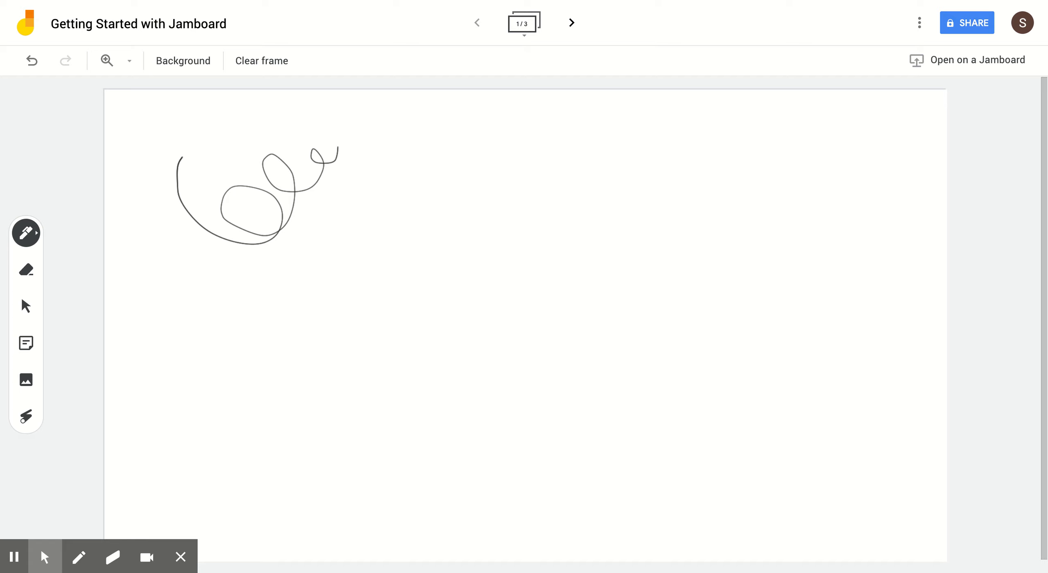
left_click(26, 233)
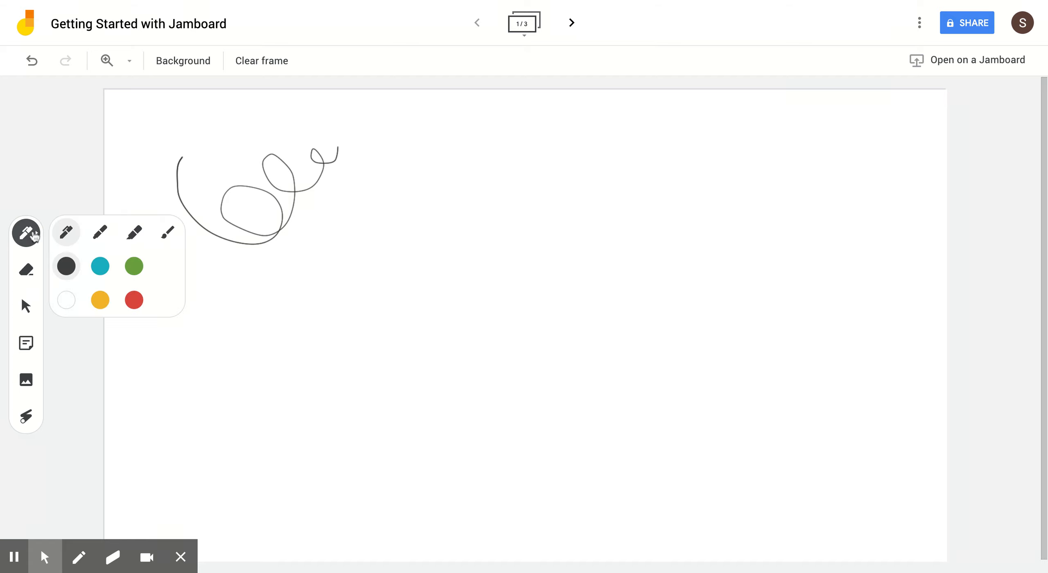
left_click(107, 234)
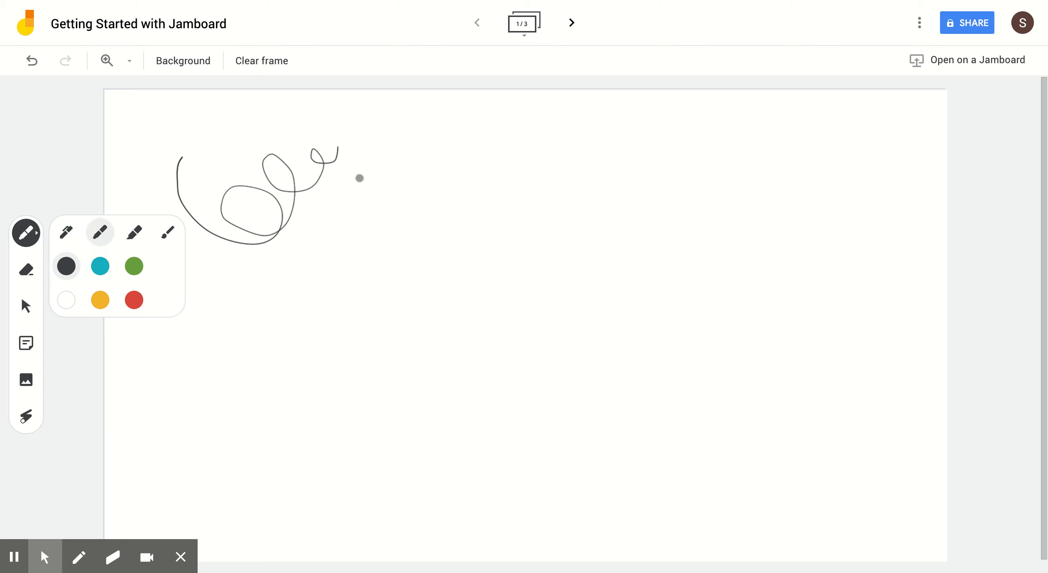
left_click(133, 300)
mouse_move(368, 196)
left_mouse_down()
mouse_move(420, 164)
mouse_move(394, 182)
left_mouse_up()
Draw a red highlighter zigzag below the existing strokes and a wide red brush squiggle across the red marker curl
left_click(26, 233)
left_click(134, 232)
mouse_move(232, 254)
left_mouse_down()
mouse_move(249, 253)
mouse_move(240, 305)
mouse_move(445, 279)
mouse_move(556, 286)
left_mouse_up()
left_click(26, 235)
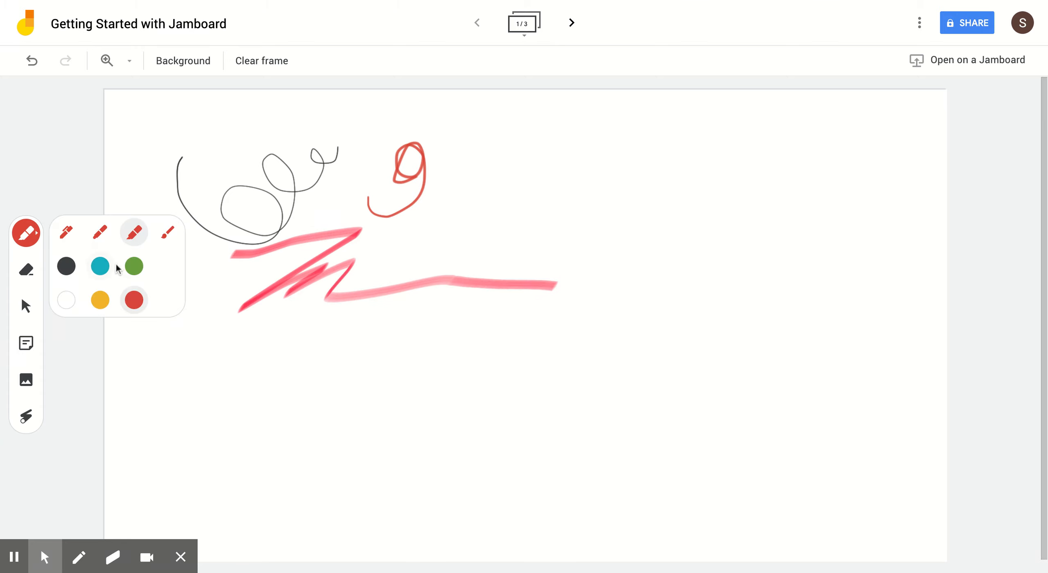
left_click(167, 233)
mouse_move(337, 150)
left_mouse_down()
mouse_move(381, 105)
mouse_move(501, 217)
left_mouse_up()
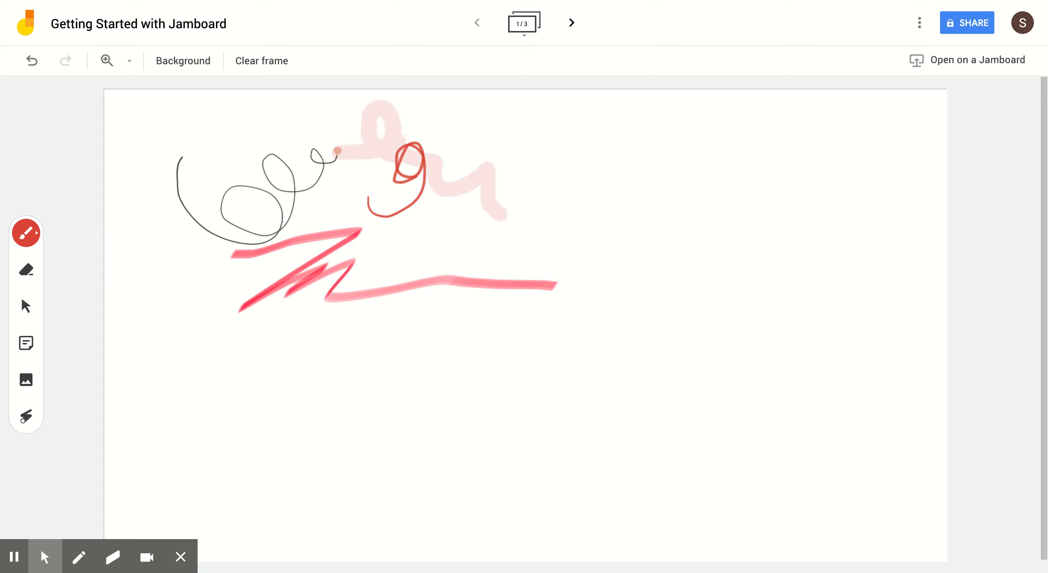
Clear all the pen, marker, highlighter and brush strokes from the frame
left_click(246, 65)
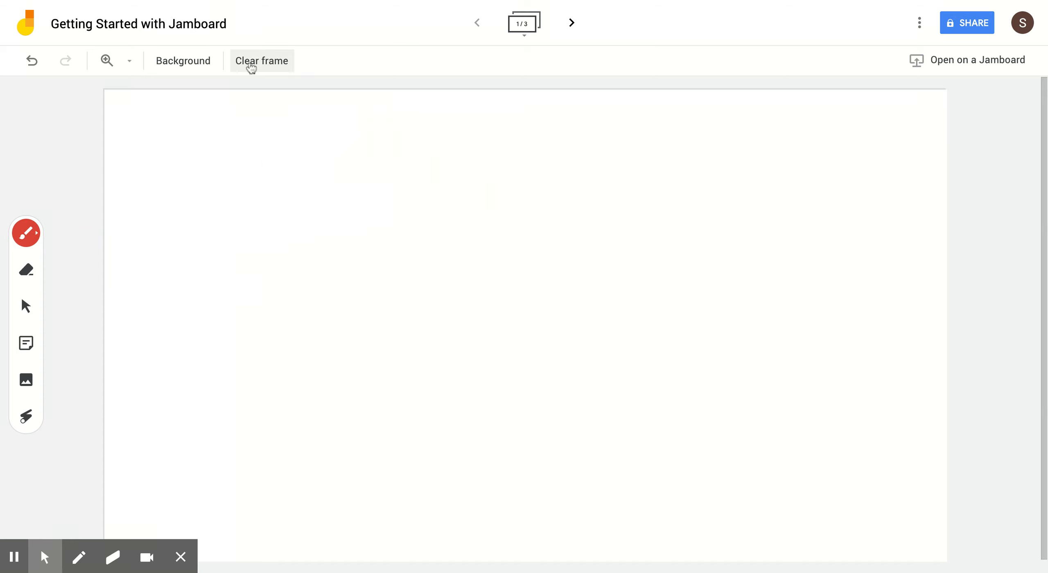
left_click(28, 273)
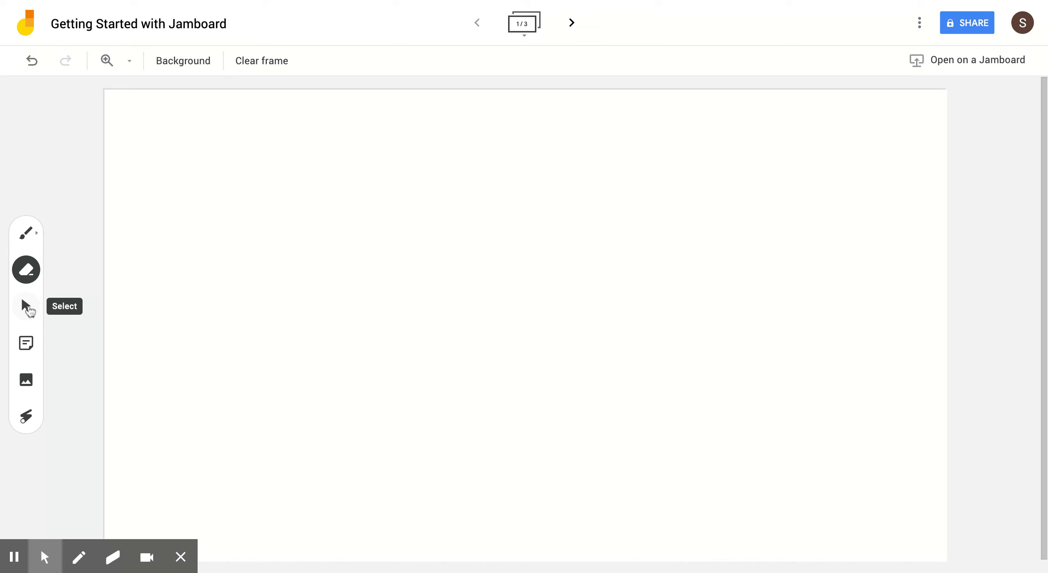
left_click(27, 307)
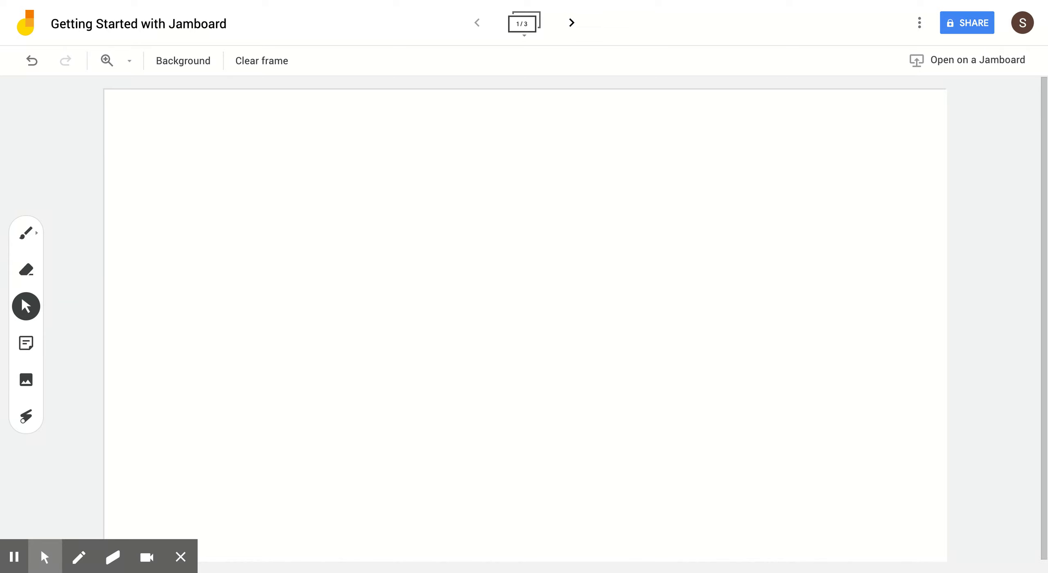
Add a transparent sticky note containing the instructor's title and last name
left_click(26, 343)
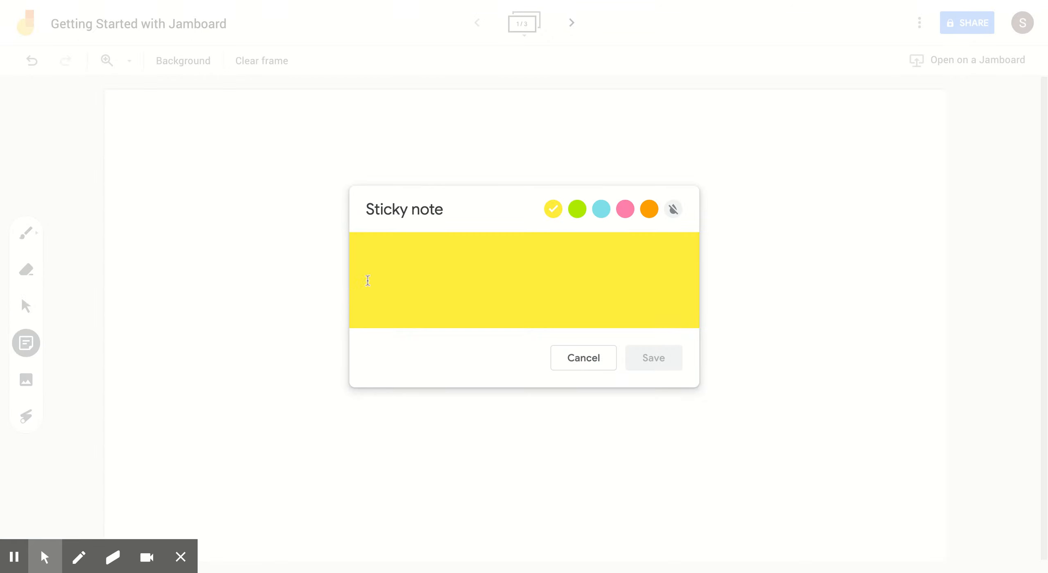
left_click(673, 209)
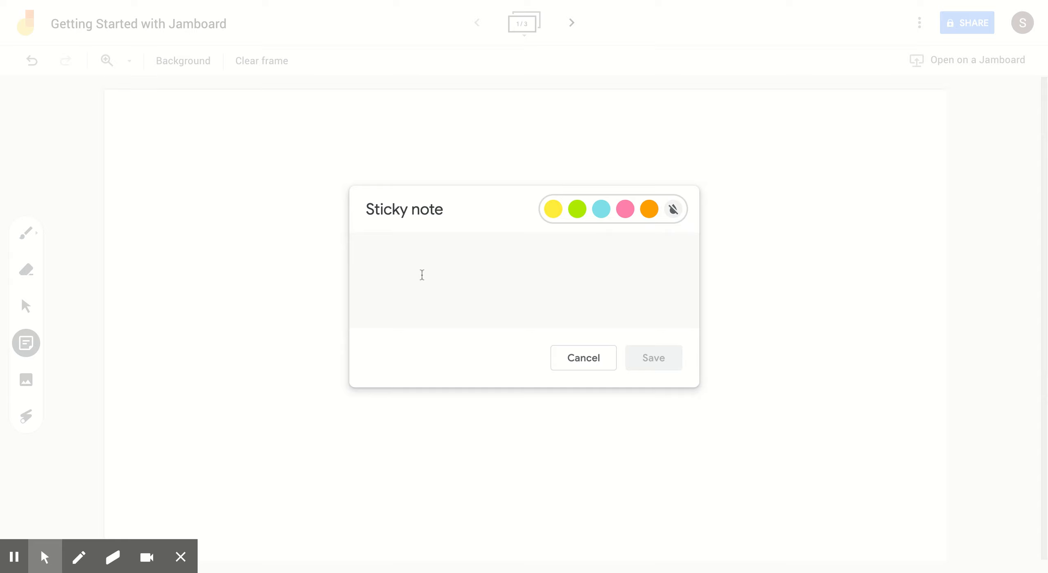
left_click(409, 257)
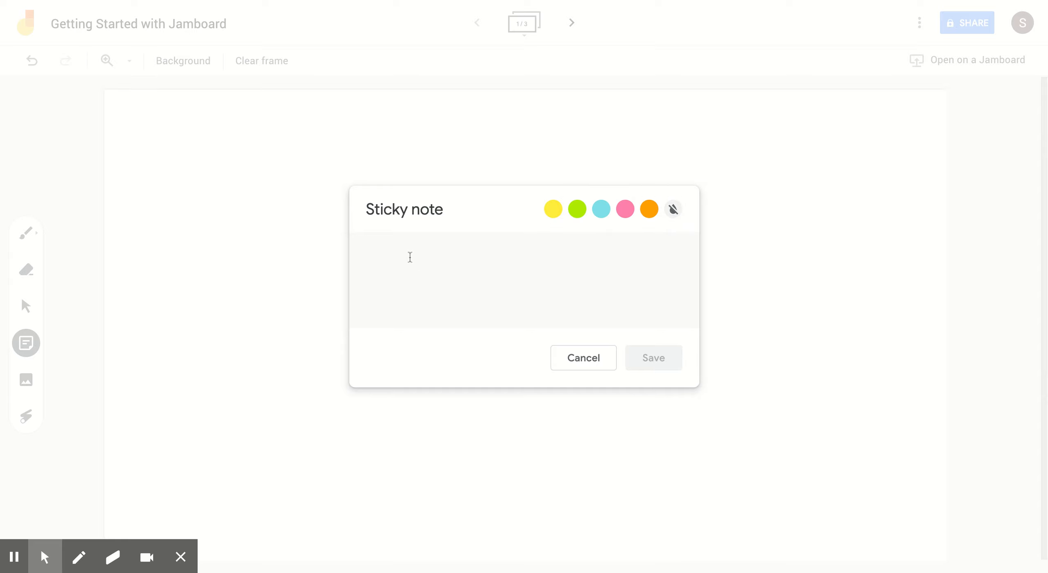
type("Dr. Nolte")
left_click(647, 362)
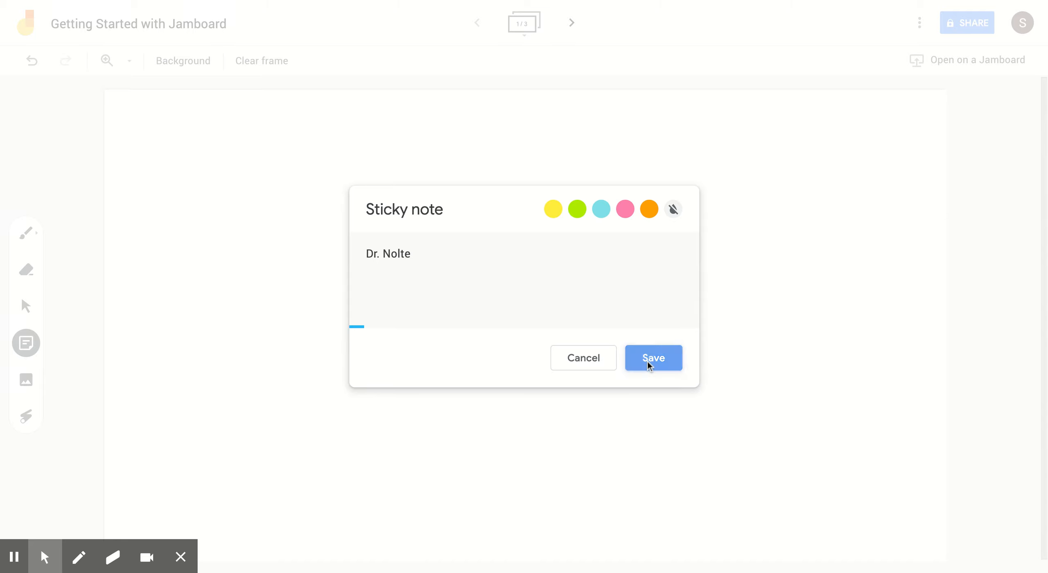
left_click(585, 357)
Enlarge the transparent name note and move it into the upper left area of the frame
left_click(250, 135)
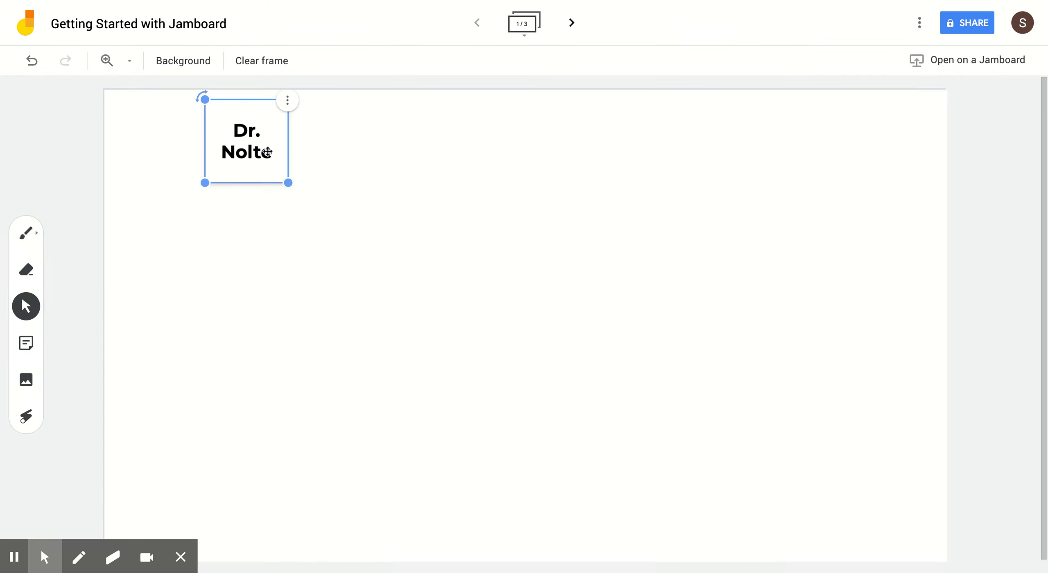
left_click_drag(287, 183, 321, 216)
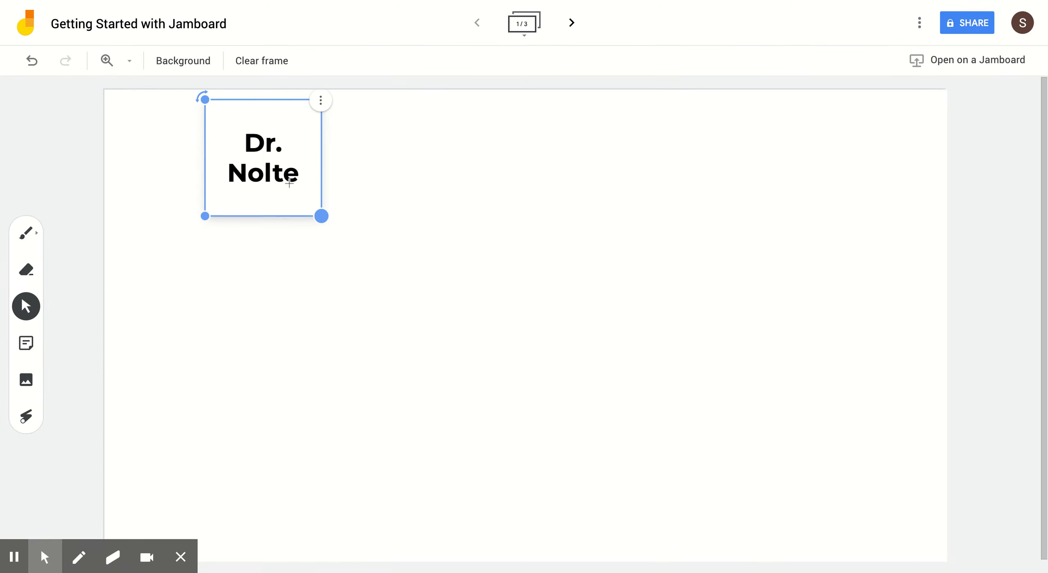
left_click(322, 104)
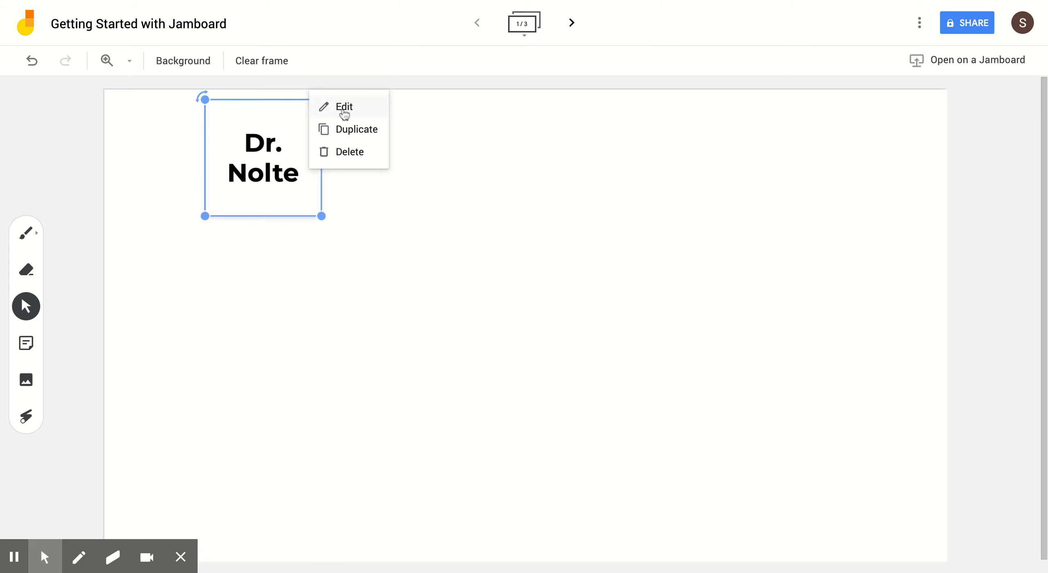
left_click(344, 227)
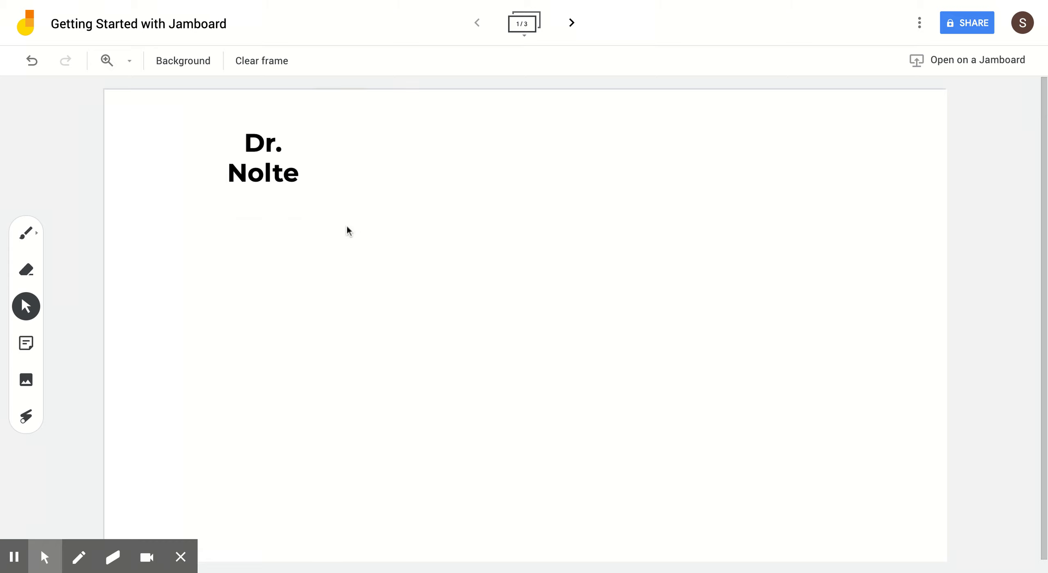
left_click(299, 168)
left_click_drag(249, 101, 171, 105)
left_click(203, 299)
Add a green sticky note reading "Leave notes for other's or brainstorm"
left_click(34, 345)
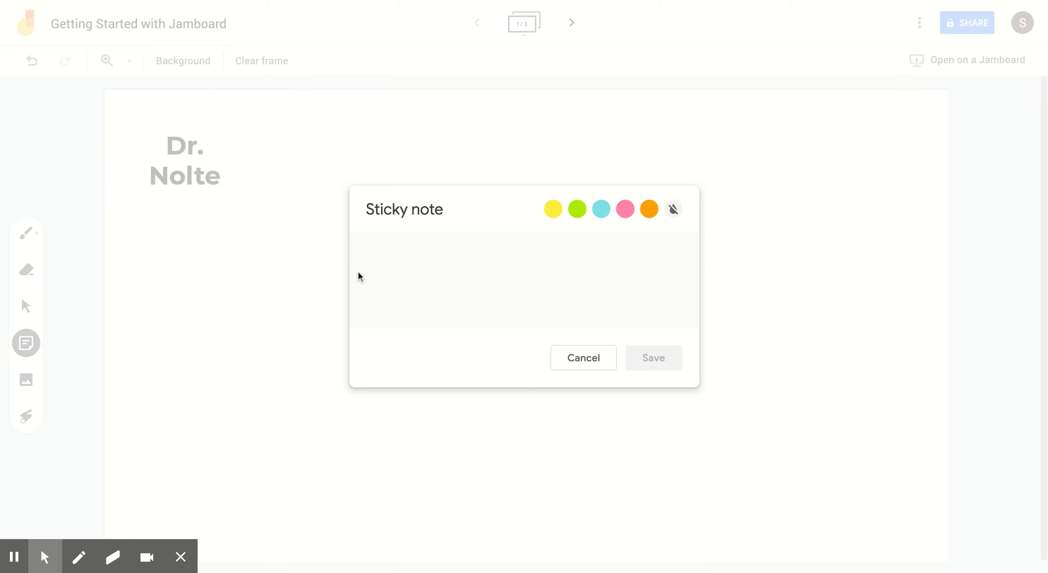
left_click(578, 209)
left_click(546, 277)
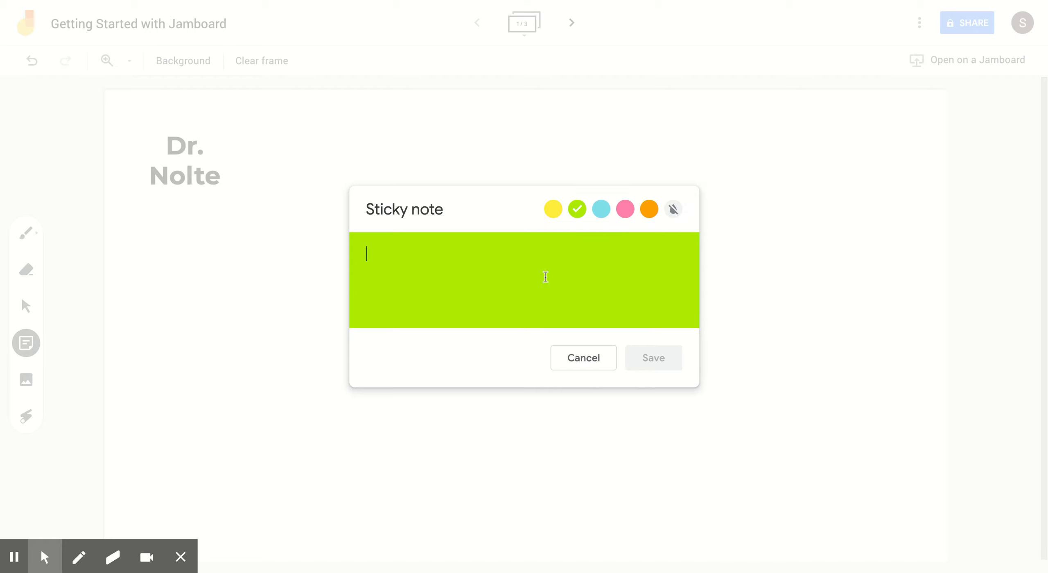
type("Leave")
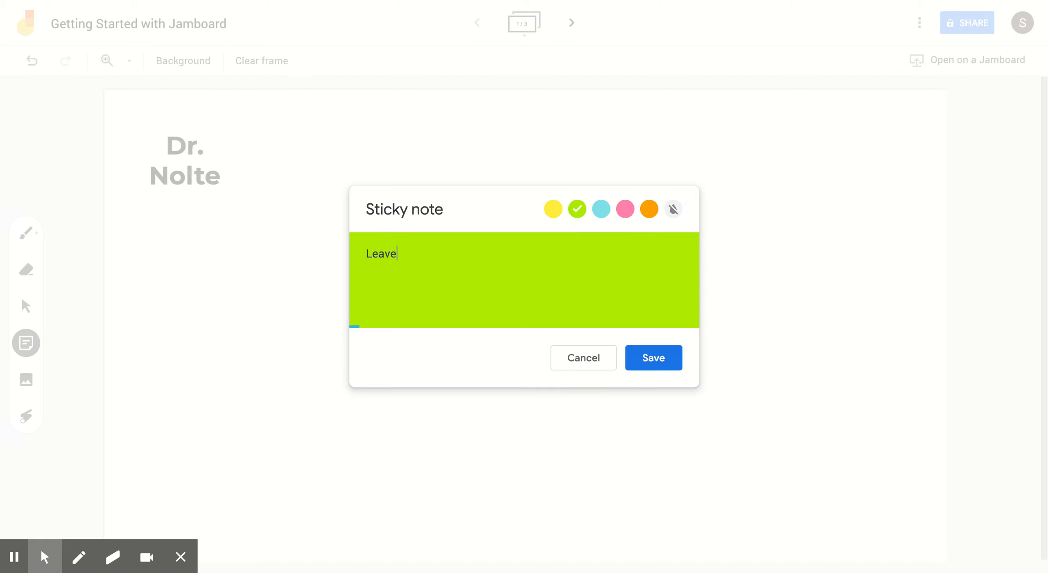
type(" notes'for other's or bra")
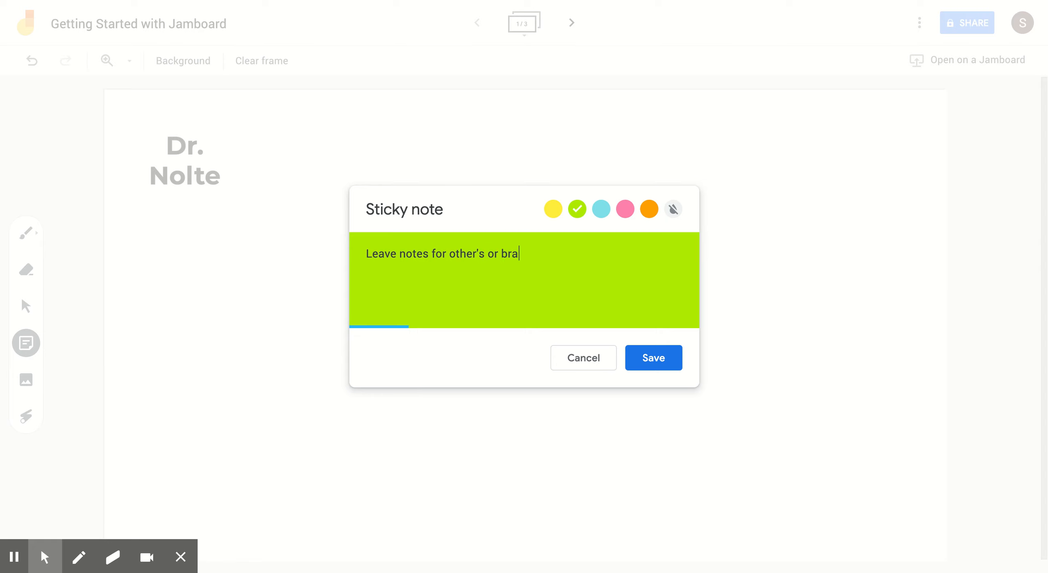
type("instomr")
key("BackSpace")
key("BackSpace")
type("rm")
left_click(660, 356)
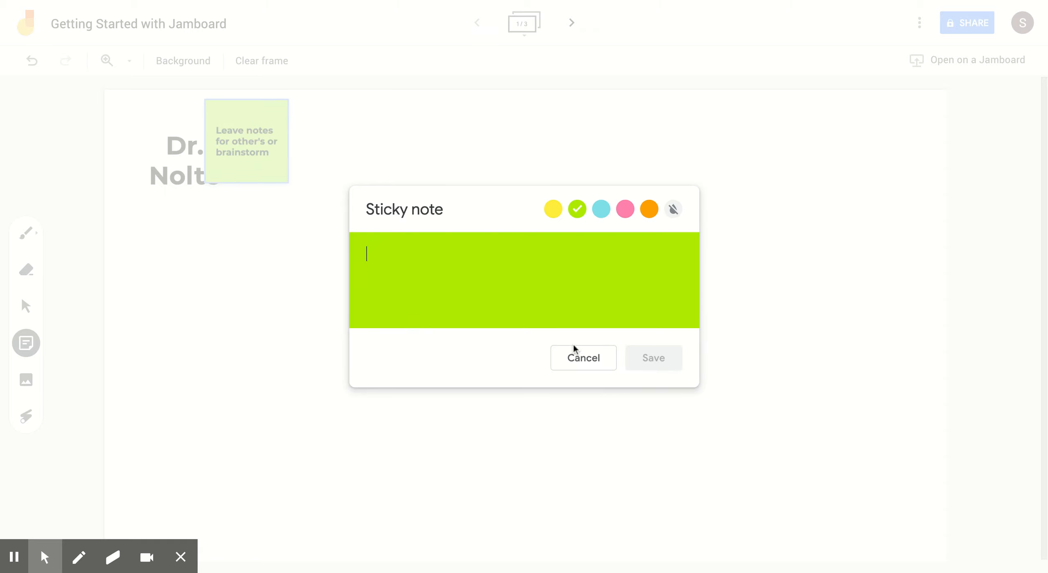
left_click(573, 345)
Slightly enlarge the green sticky note and move it to the upper middle of the frame
left_click(241, 122)
mouse_move(289, 183)
left_mouse_down()
mouse_move(422, 317)
mouse_move(272, 167)
mouse_move(310, 205)
mouse_move(292, 184)
left_mouse_up()
left_click_drag(251, 122, 519, 174)
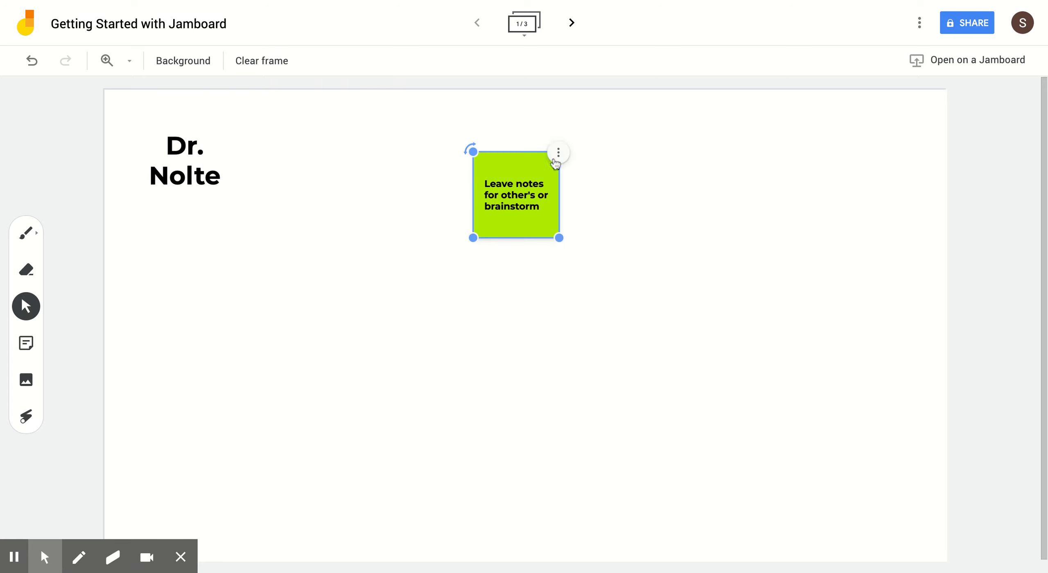
left_click(557, 159)
left_click(576, 161)
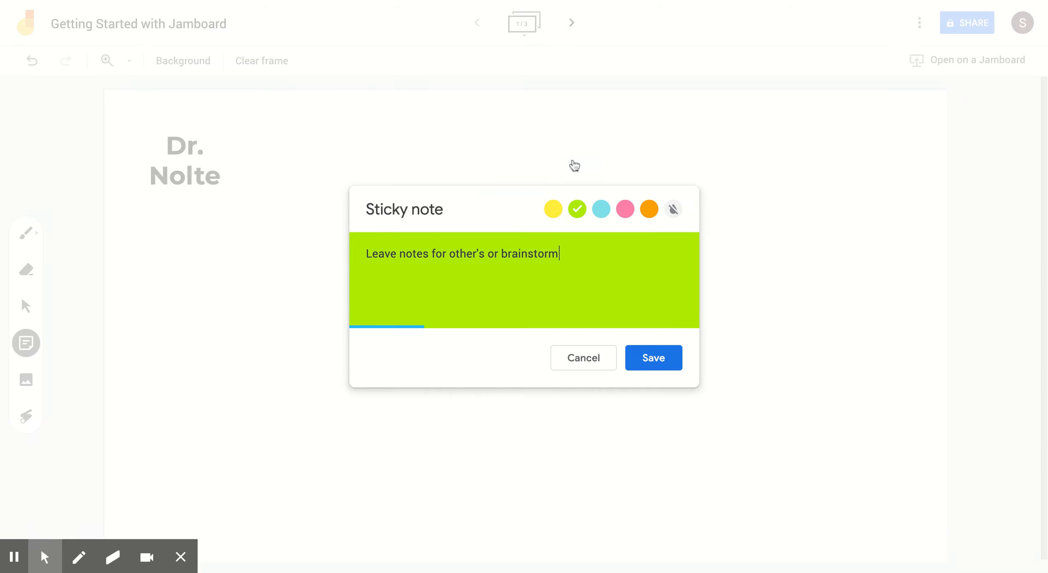
left_click(629, 214)
left_click(603, 358)
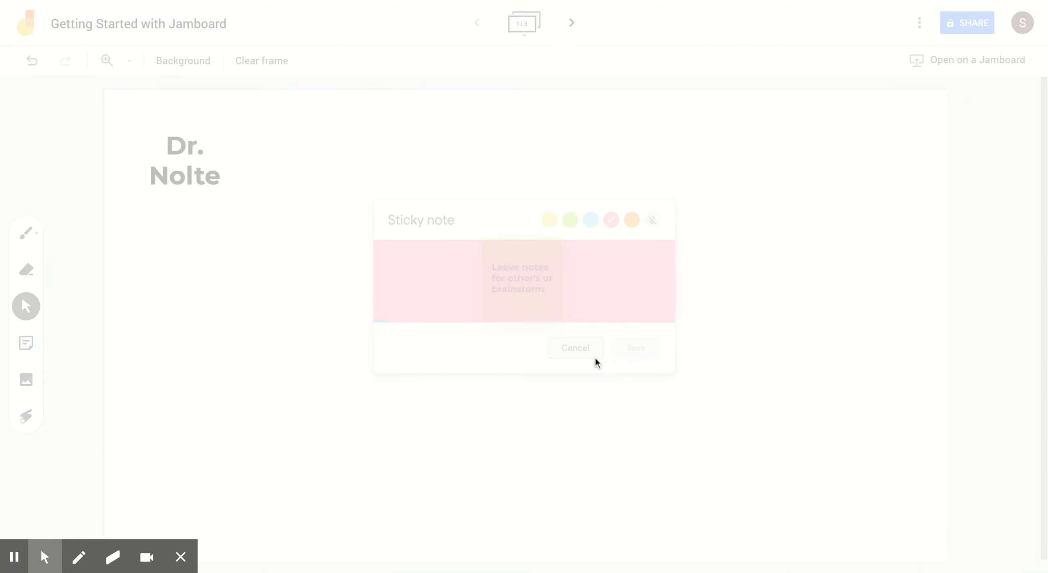
Change the green brainstorm note's colour to pink and move the note just below the name note
left_click(516, 172)
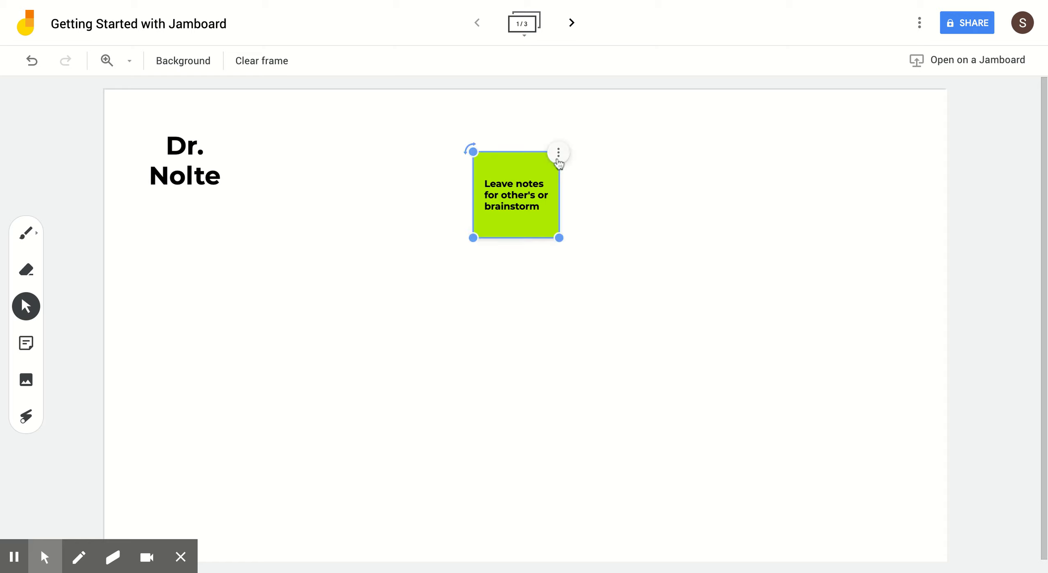
left_click(557, 158)
left_click(574, 167)
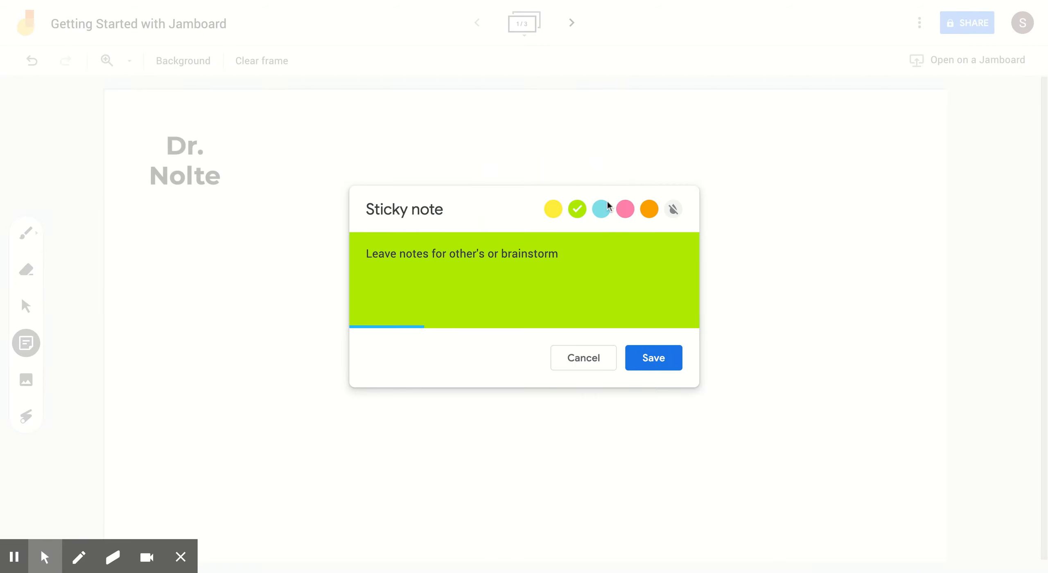
left_click(625, 208)
left_click(637, 355)
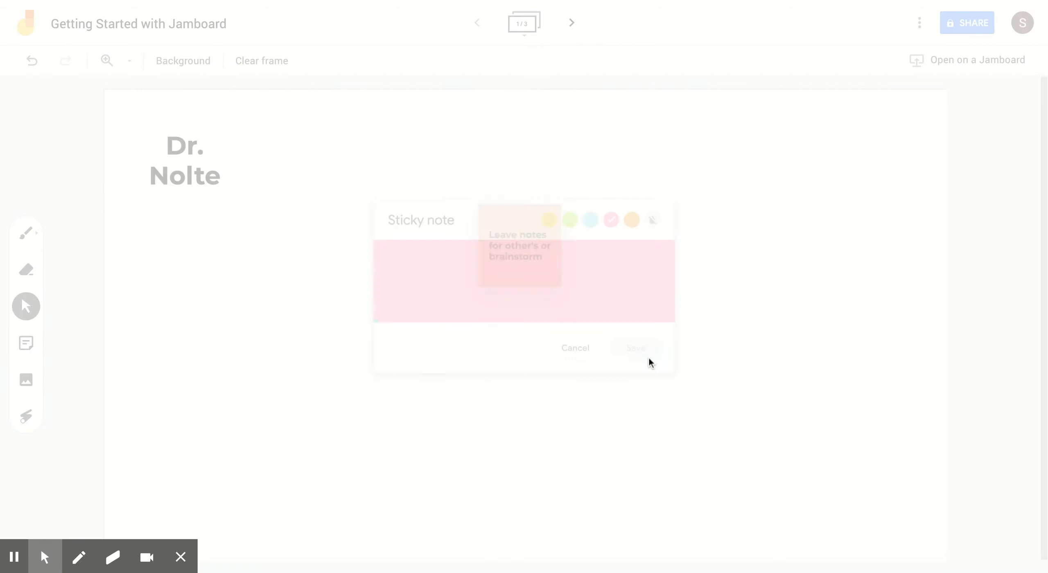
left_click(507, 168)
left_click_drag(507, 167, 257, 215)
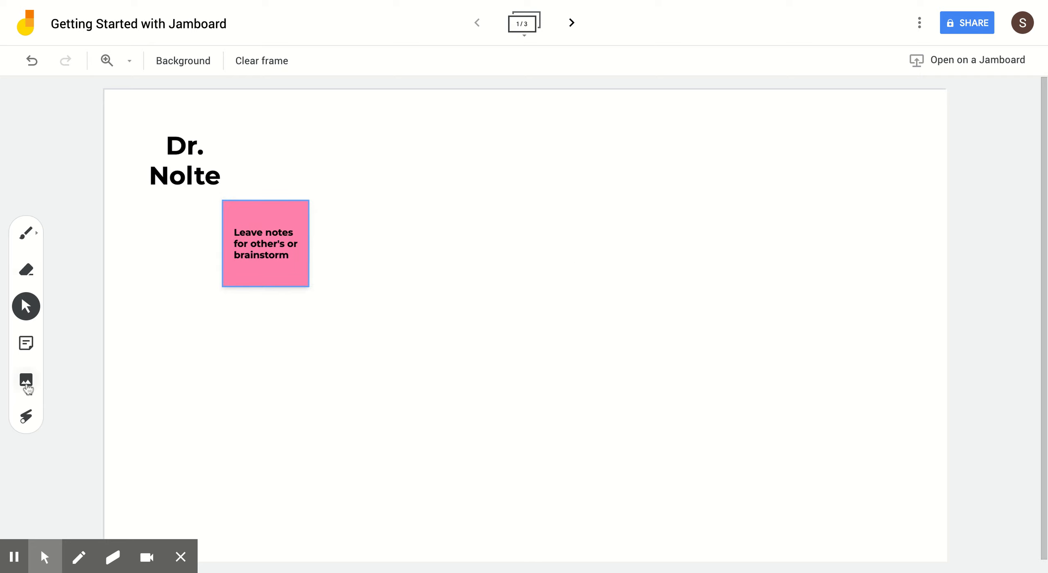
Start adding an image, check the Google Drive folders as a source, and return to the image source choices
left_click(26, 380)
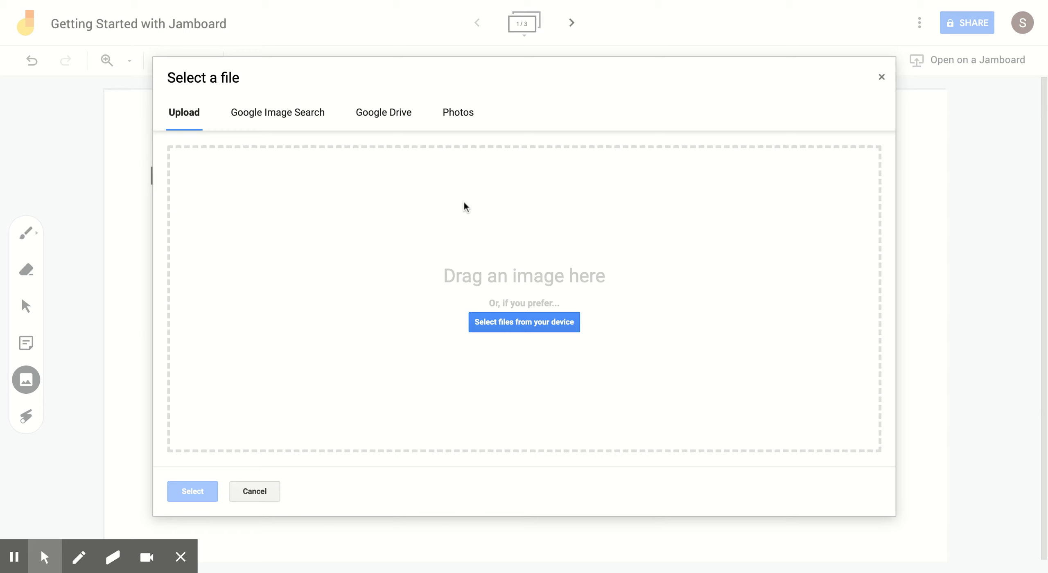
left_click(385, 113)
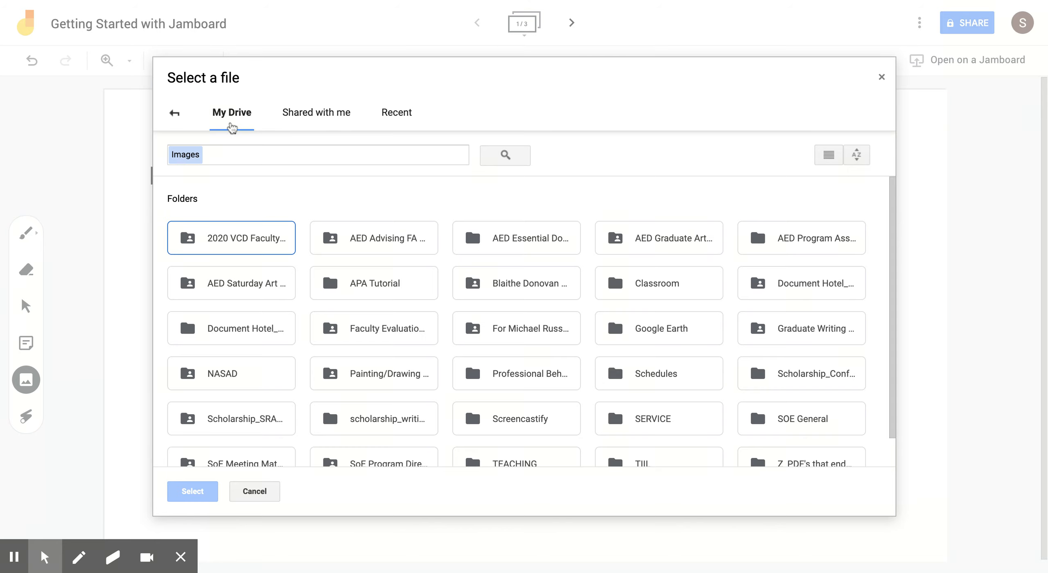
left_click(174, 114)
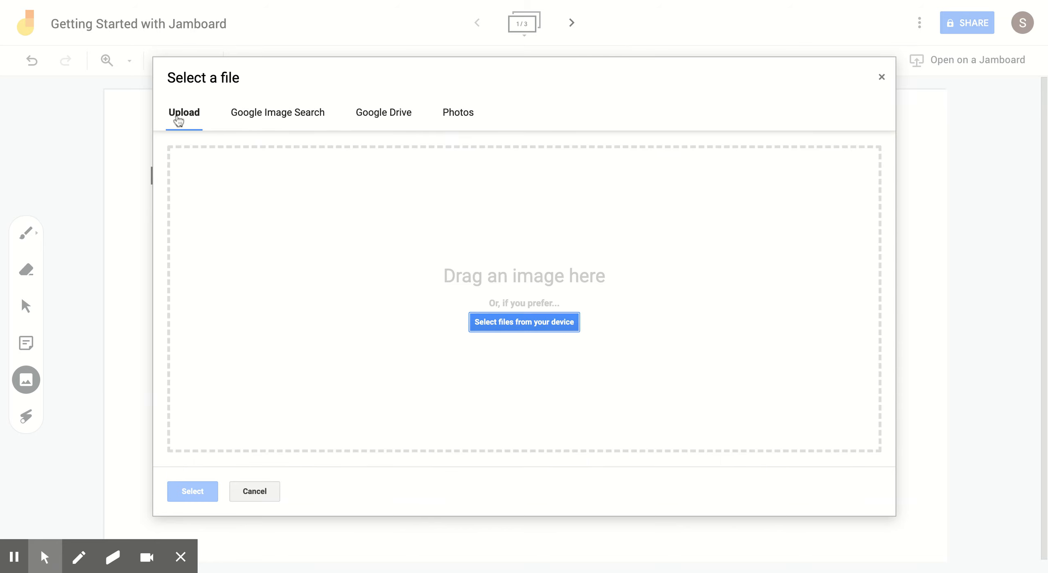
Search Google Images for "teachers" and try to insert the picture of the man in a blue shirt writing on a green chalkboard
left_click(250, 119)
type("cat")
key("BackSpace")
key("BackSpace")
key("BackSpace")
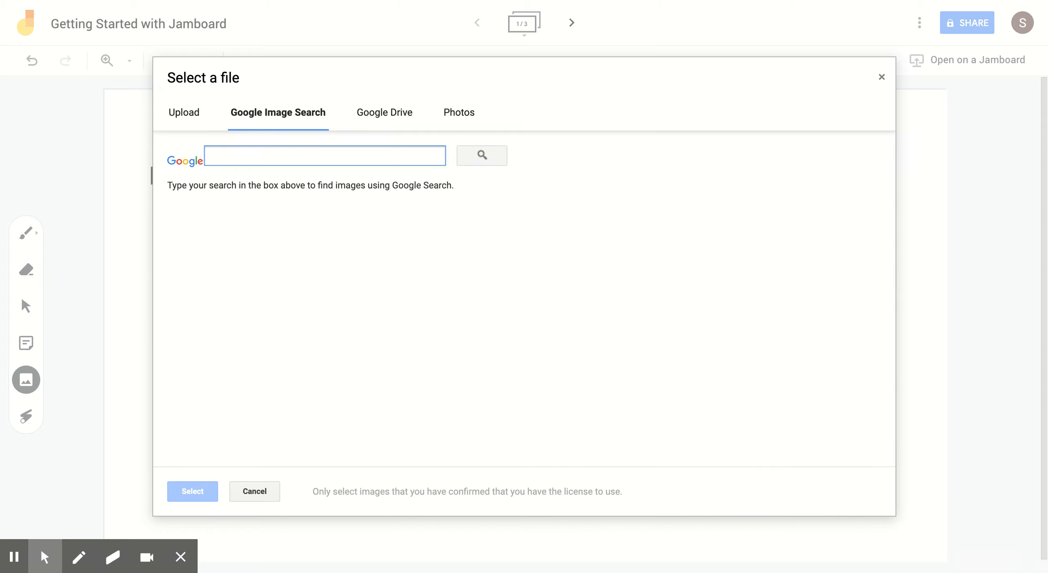
type("teachers")
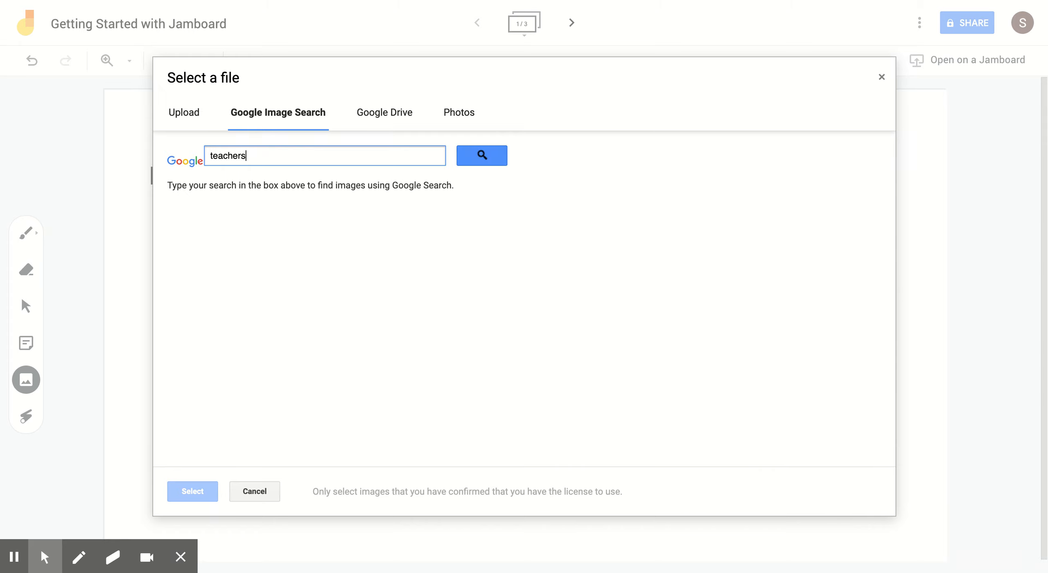
key("Return")
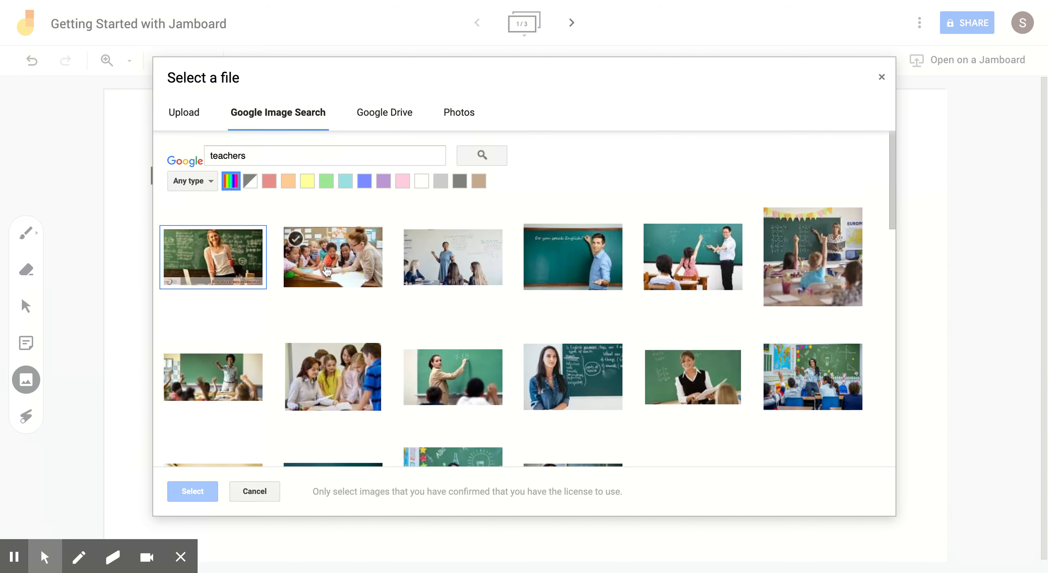
left_click(572, 257)
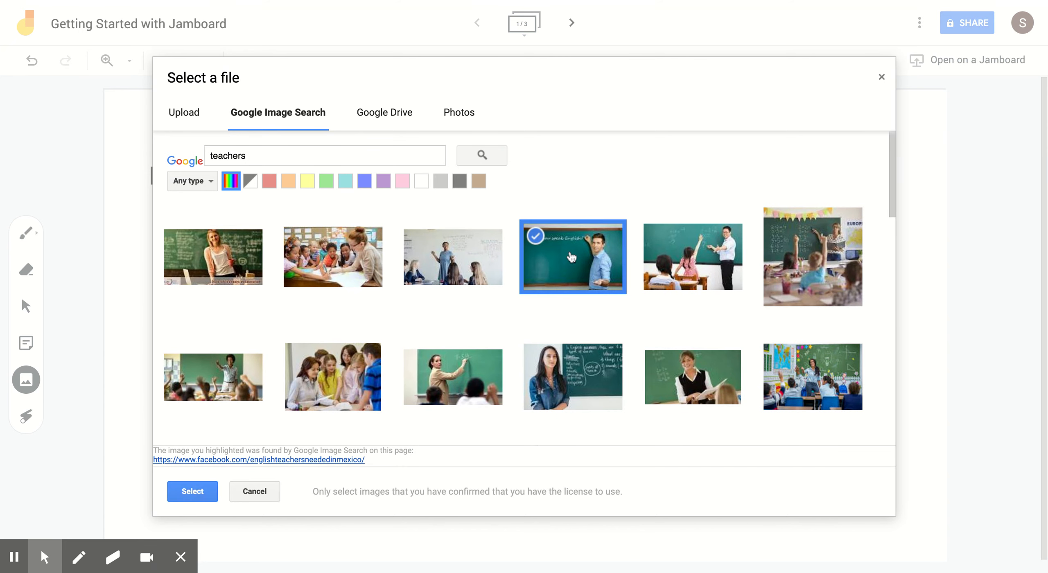
left_click(202, 489)
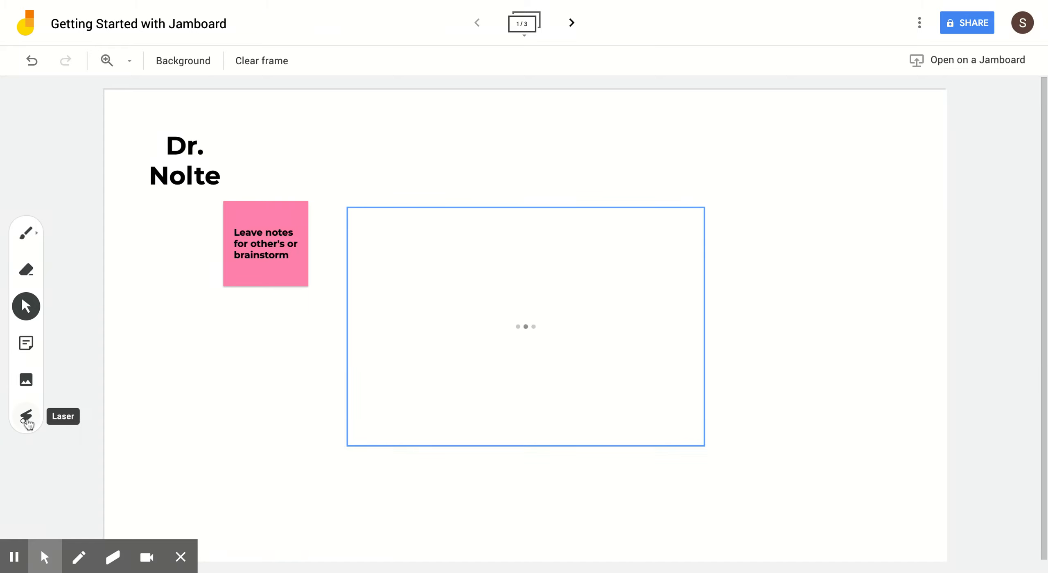
Point out the pink sticky note by tracing around it with the Laser tool
left_click(26, 422)
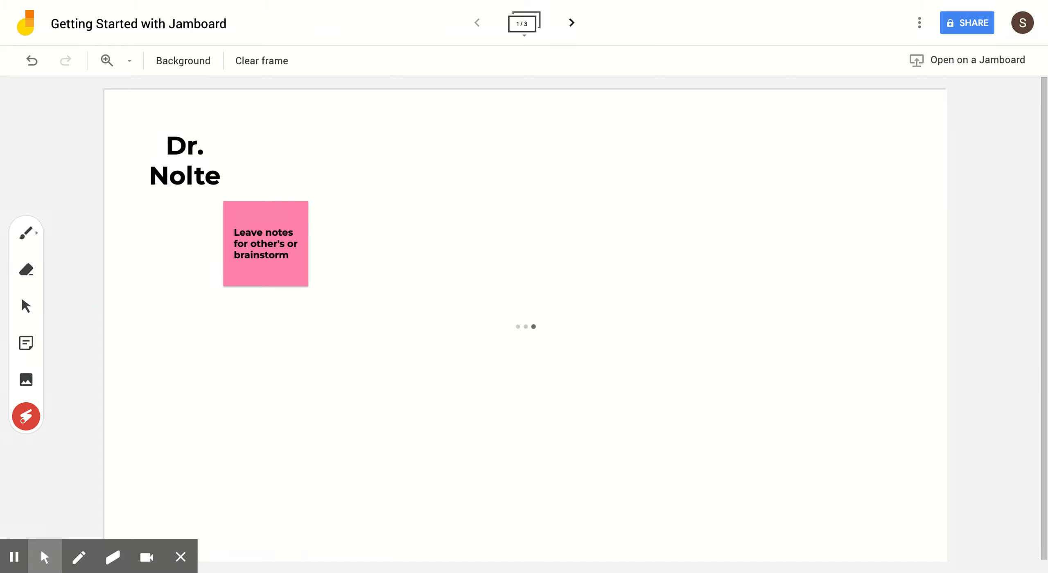
mouse_move(187, 256)
left_mouse_down()
mouse_move(229, 346)
mouse_move(234, 281)
mouse_move(164, 336)
mouse_move(180, 244)
left_mouse_up()
mouse_move(311, 273)
left_mouse_down()
mouse_move(197, 279)
mouse_move(298, 218)
mouse_move(283, 254)
mouse_move(180, 227)
left_mouse_up()
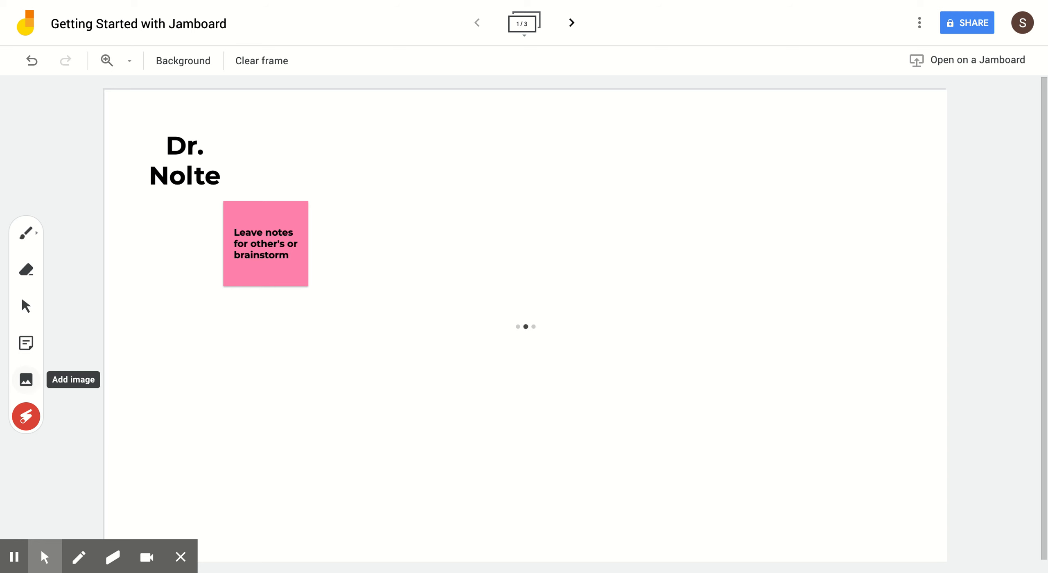
Insert the "teachers" search image of a classroom with bunting and pupils raising their hands, and leave it deselected
left_click(26, 380)
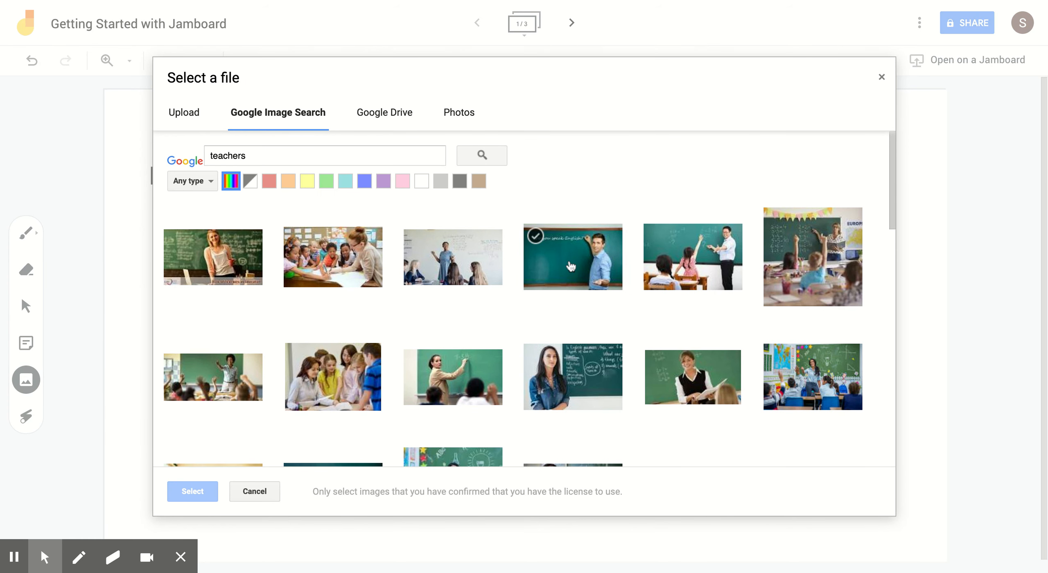
left_click(822, 248)
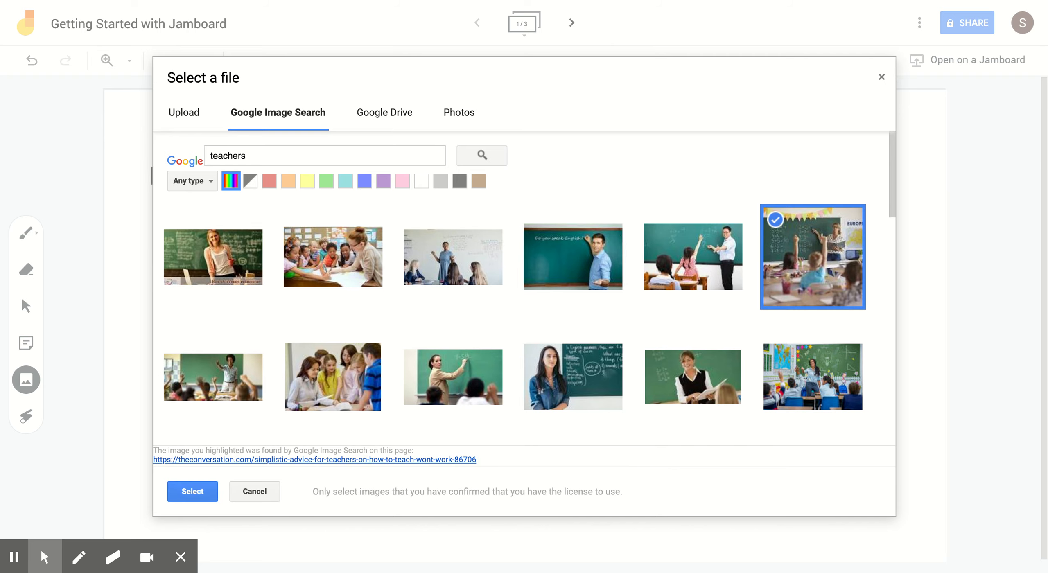
left_click(191, 491)
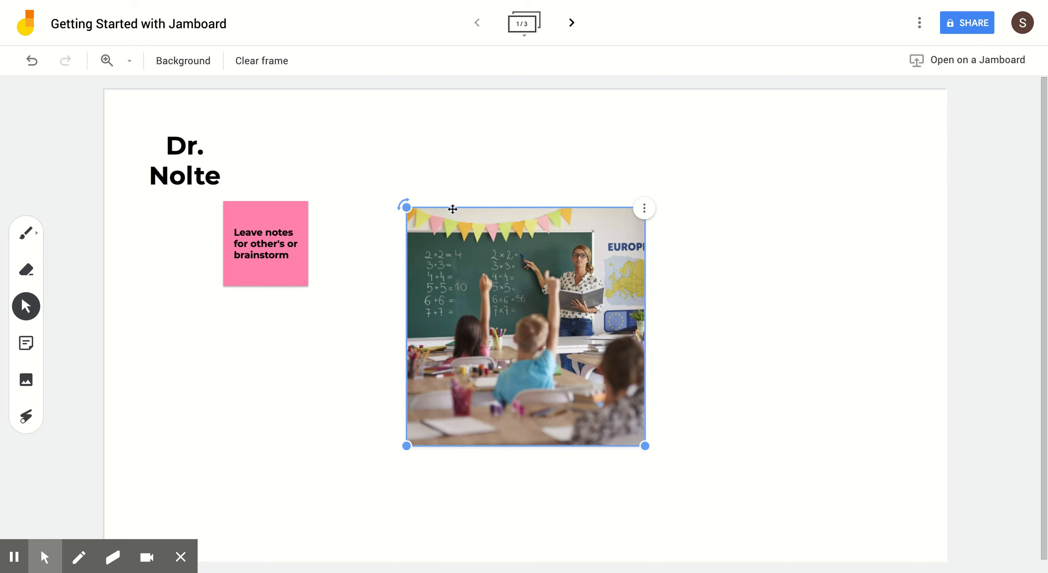
left_click(338, 318)
Use the Laser tool to point at the classroom image and circle its upper left corner
left_click(26, 416)
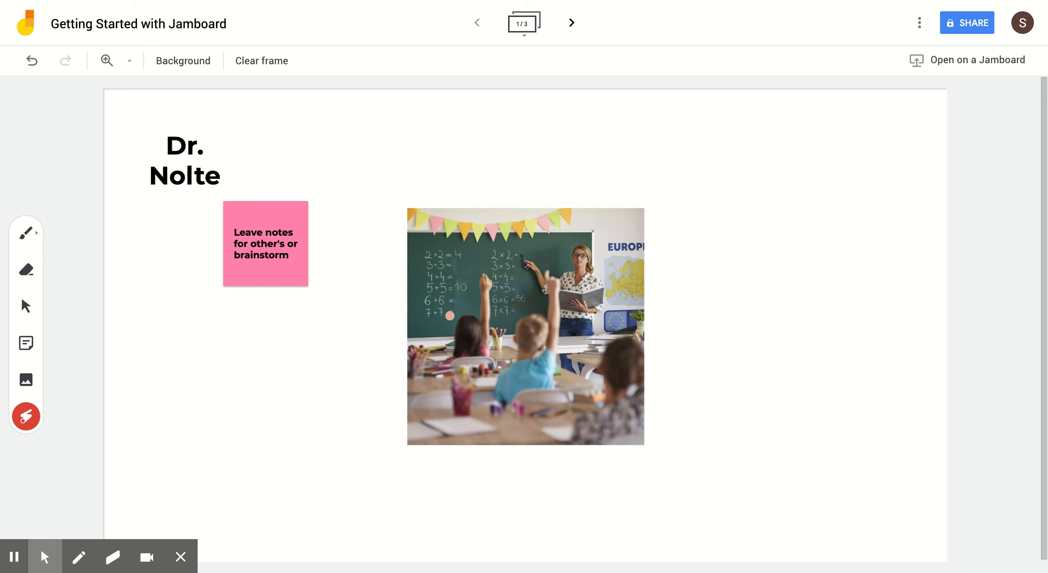
mouse_move(543, 325)
left_mouse_down()
mouse_move(565, 332)
mouse_move(528, 321)
mouse_move(562, 344)
mouse_move(541, 320)
left_mouse_up()
mouse_move(384, 186)
left_mouse_down()
mouse_move(382, 212)
mouse_move(353, 201)
left_mouse_up()
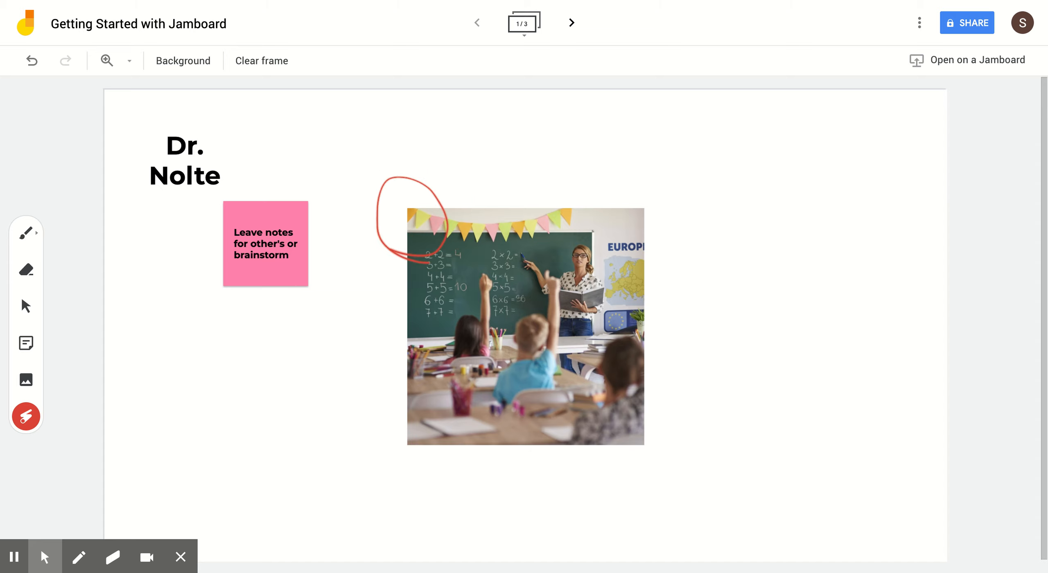